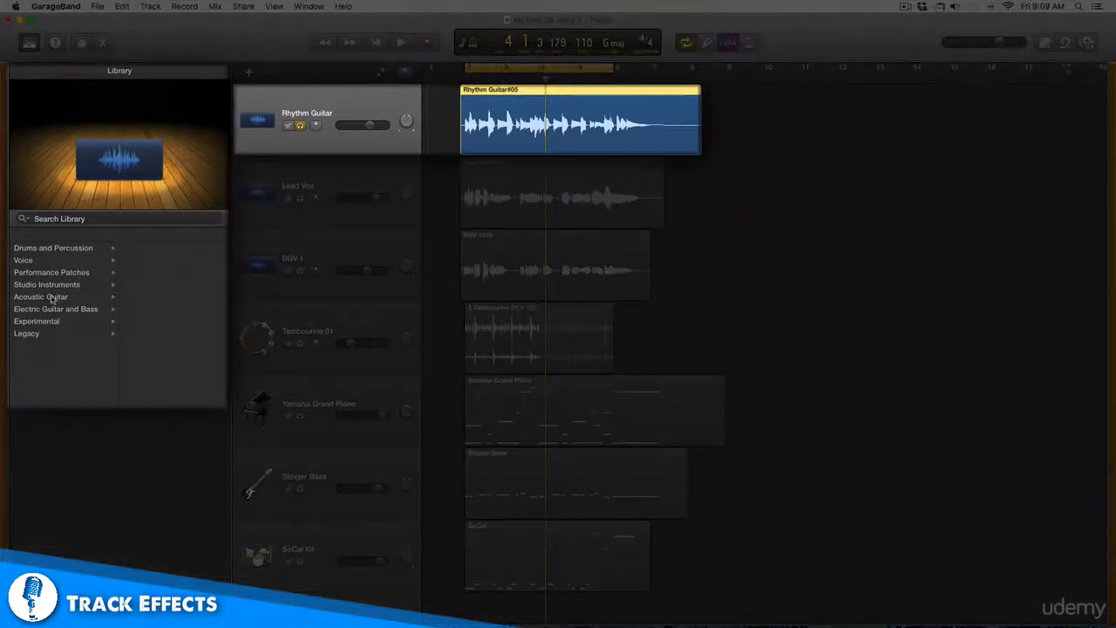
Step: During soloed playback of Rhythm Guitar, audition the Acoustic Guitar patches Echo Strum, Natural Flat Pick, Natural Stereo, Natural Strum and Sharp Chorus, returning to Natural Stereo
left_click(52, 297)
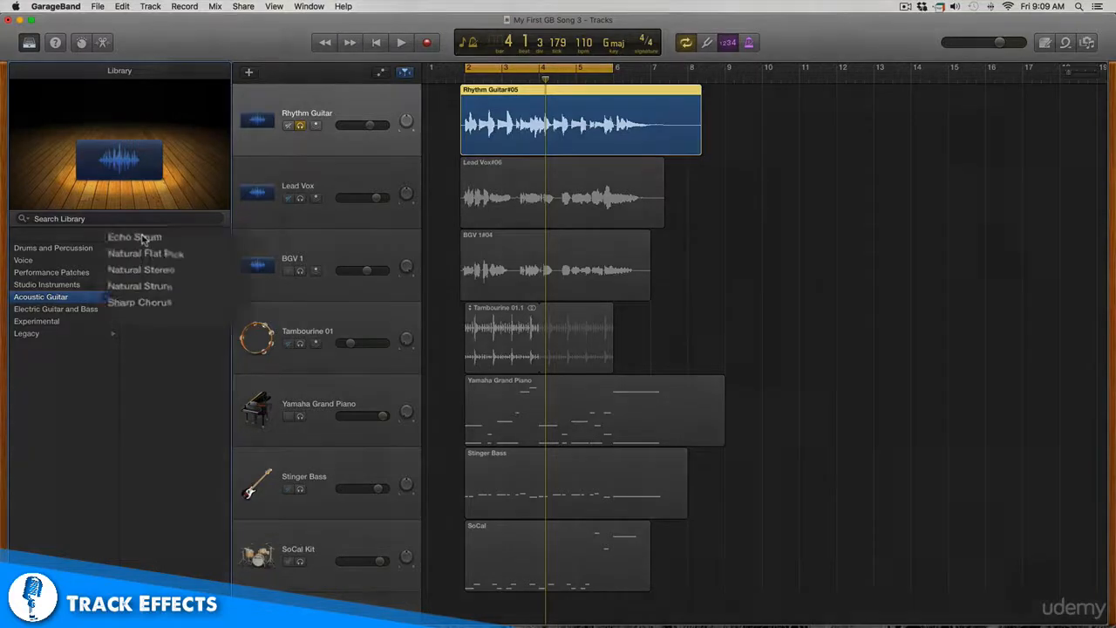
key("space")
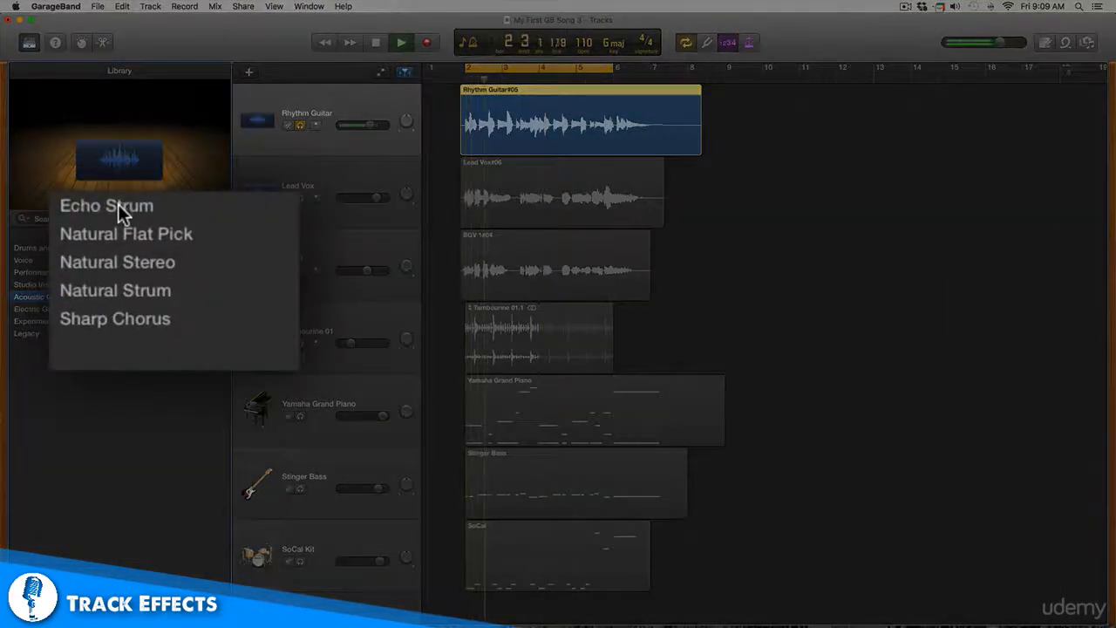
left_click(118, 204)
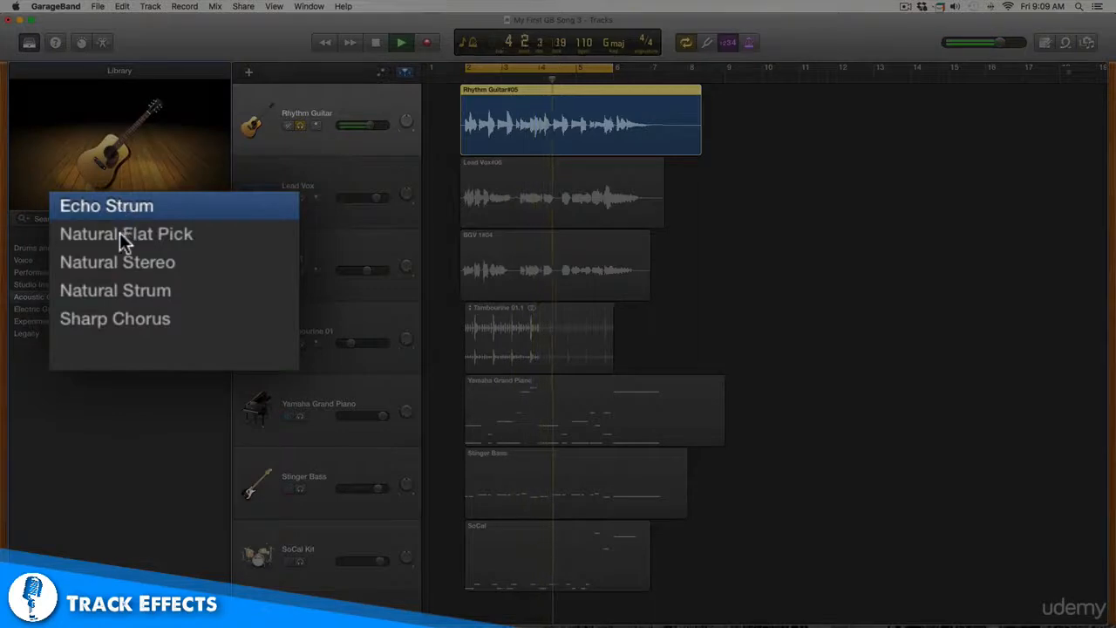
left_click(118, 236)
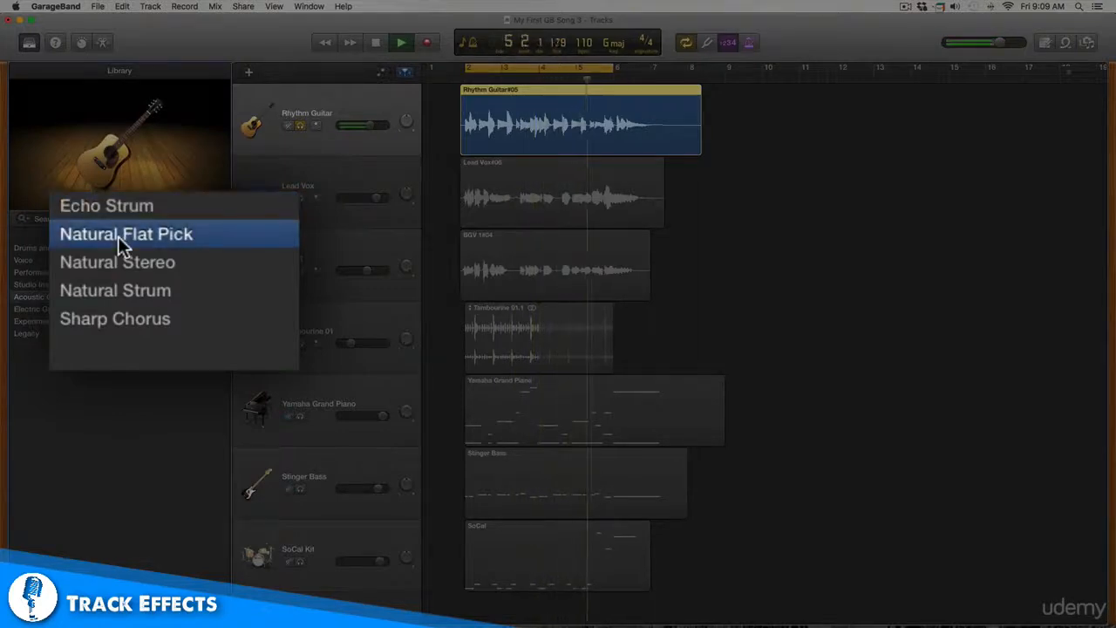
left_click(125, 264)
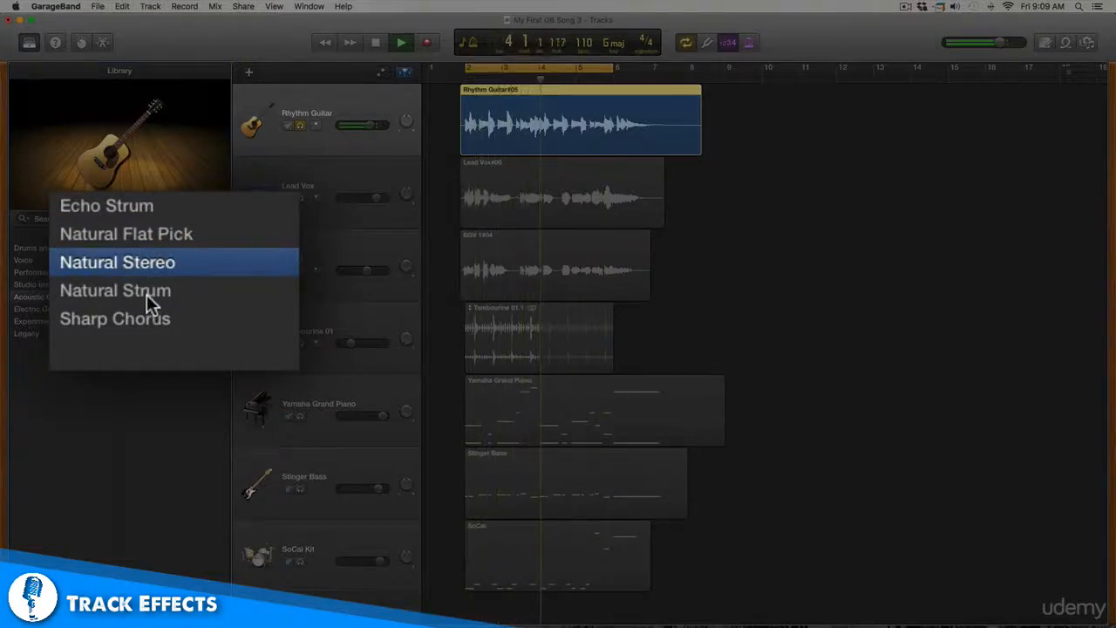
left_click(147, 294)
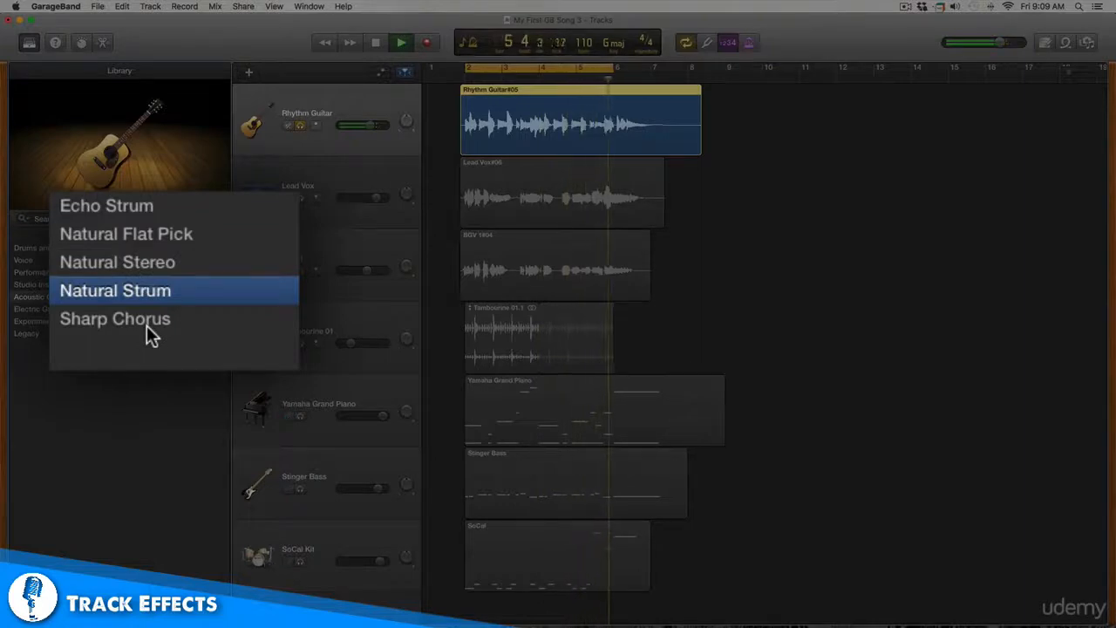
left_click(147, 325)
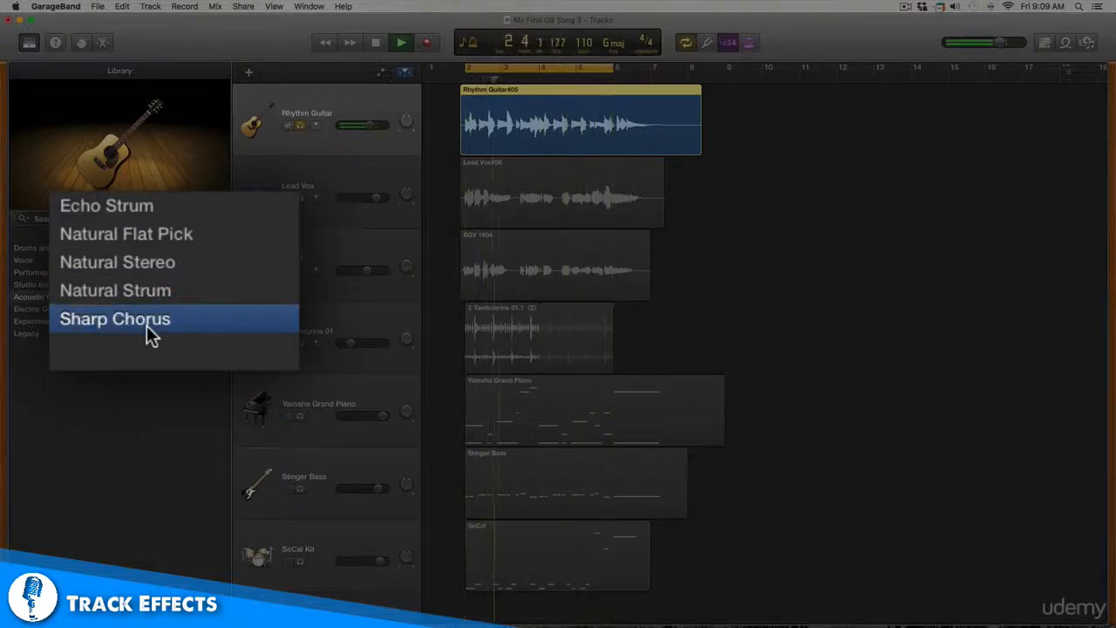
left_click(162, 275)
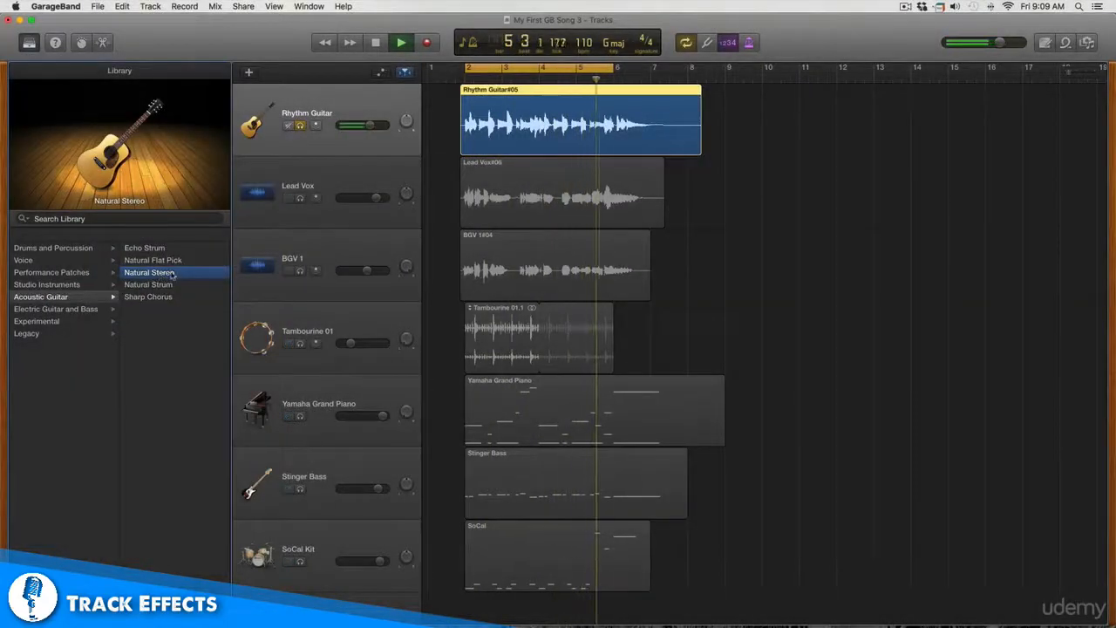
Step: Unsolo the Rhythm Guitar track to hear it in the full mix, and give it the Natural Strum patch with a slightly higher volume
left_click(300, 126)
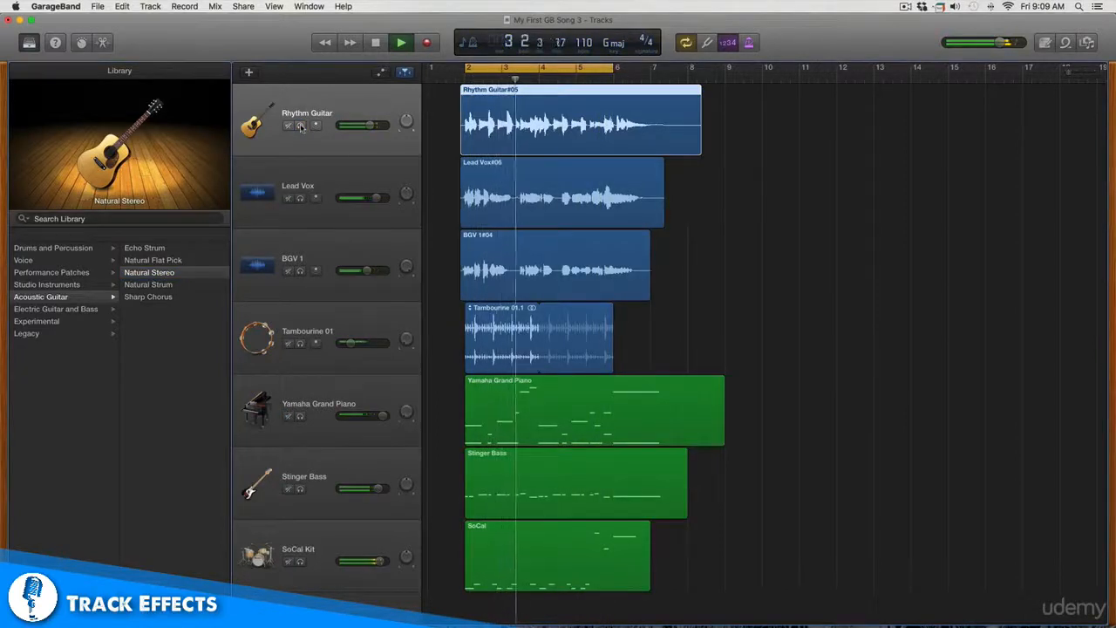
left_click_drag(406, 122, 406, 100)
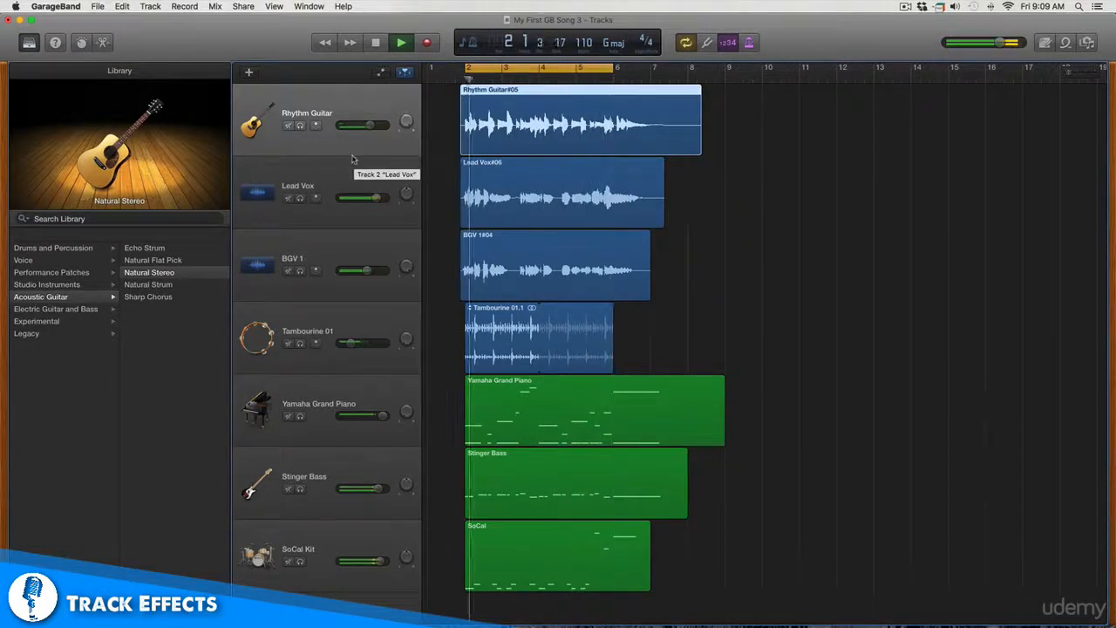
left_click(197, 284)
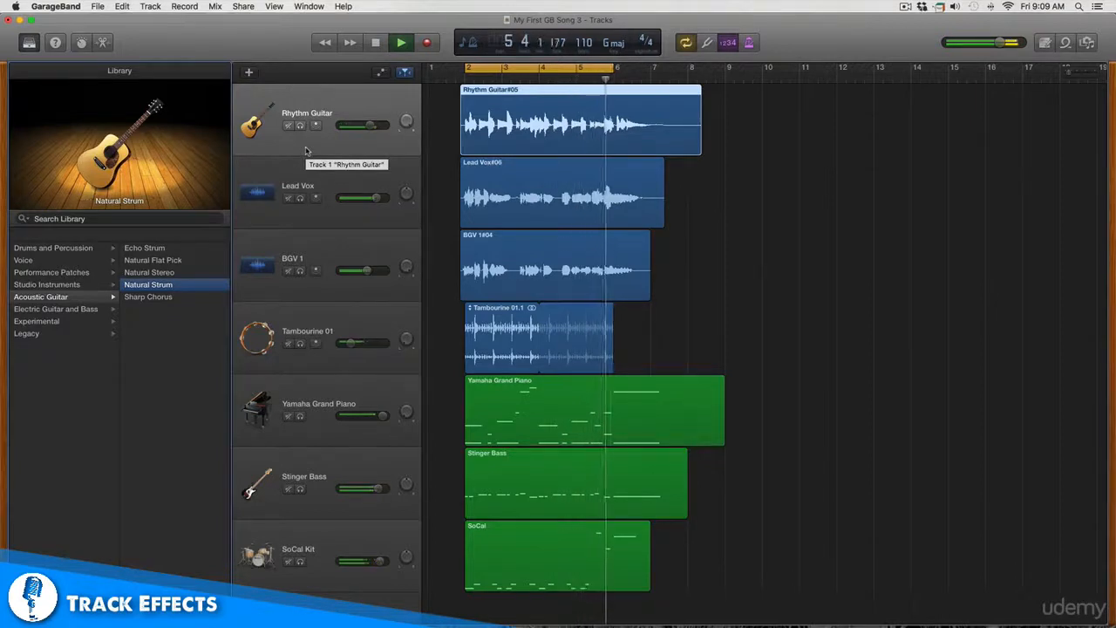
left_click_drag(371, 126, 375, 126)
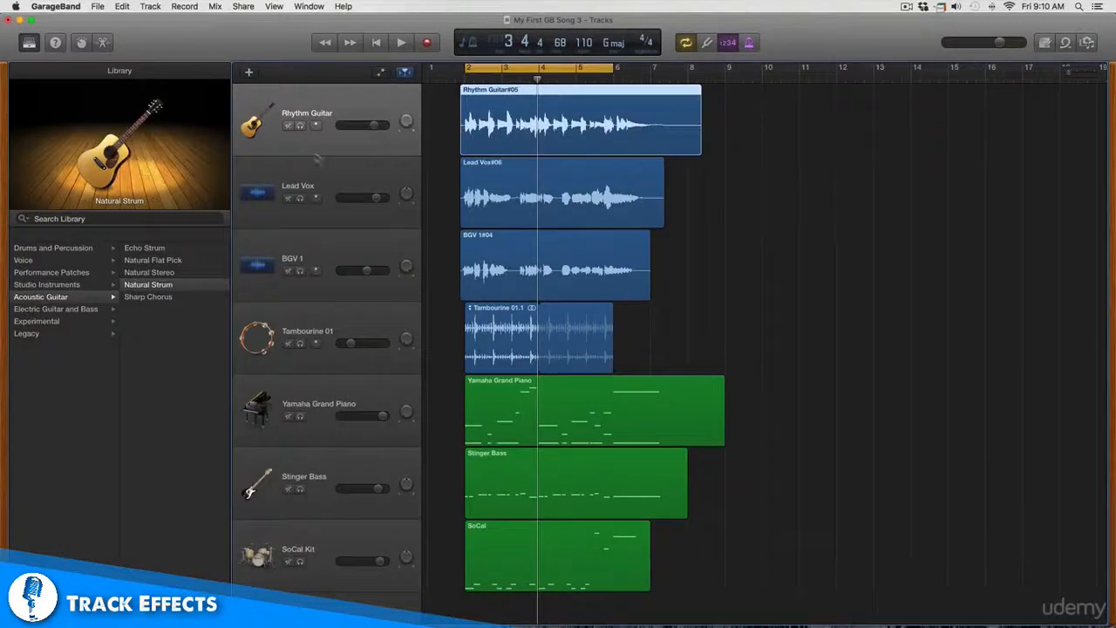
Step: Select and solo the Lead Vox track and play it back
left_click(335, 181)
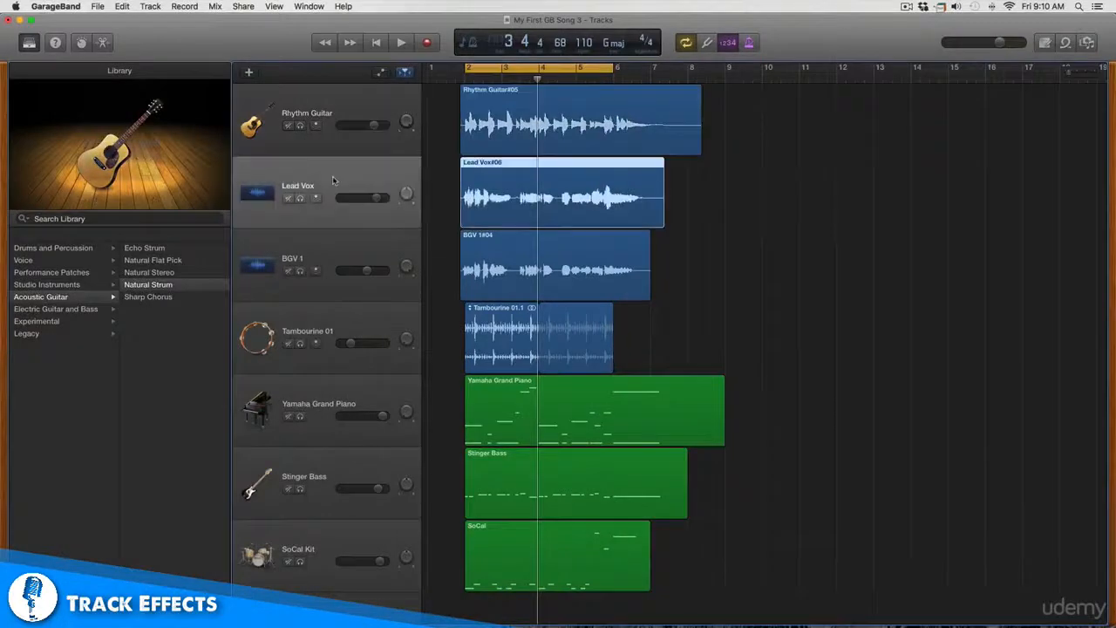
left_click(299, 198)
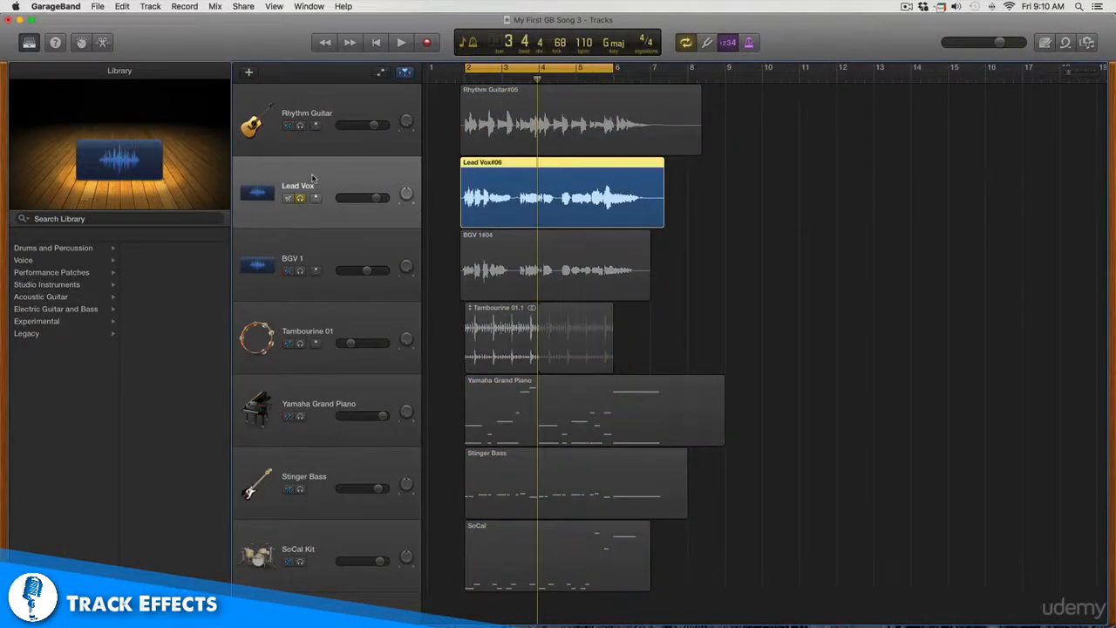
key("space")
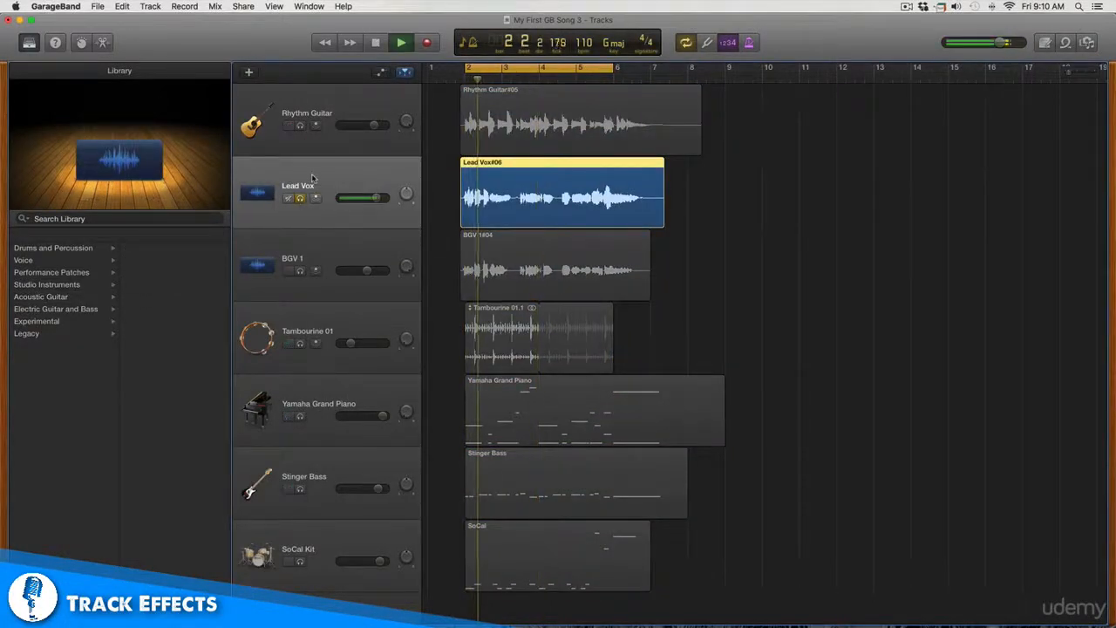
Step: Audition the Voice patches Bright Vocal, Classic Vocal, Compressed Vocal, Dance Vocal and Telephone Vocal on the Lead Vox track
left_click(61, 262)
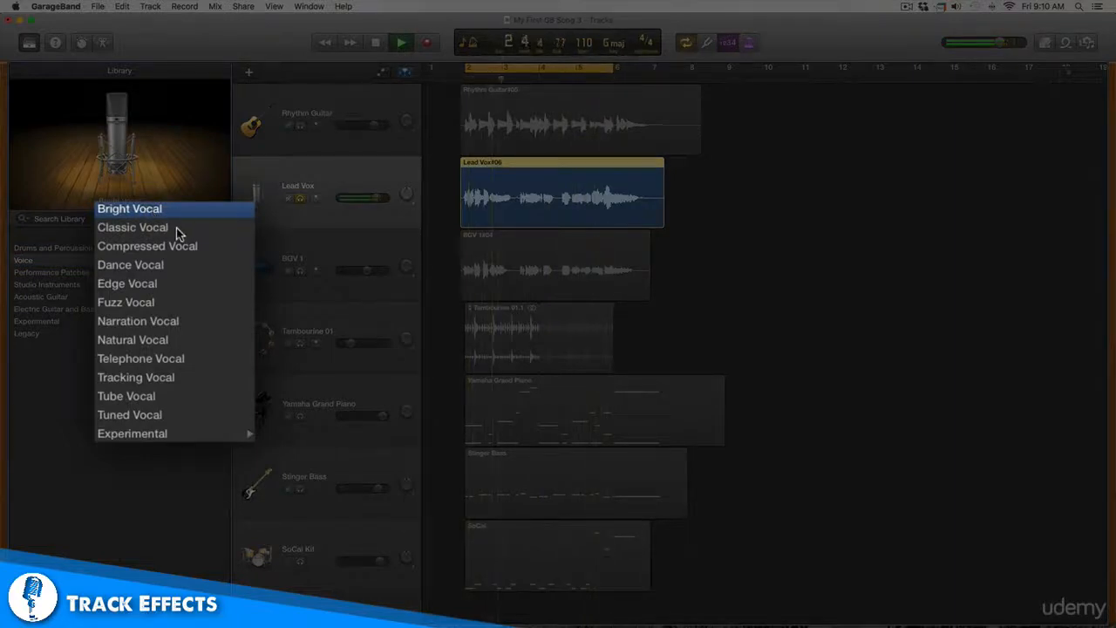
left_click(176, 227)
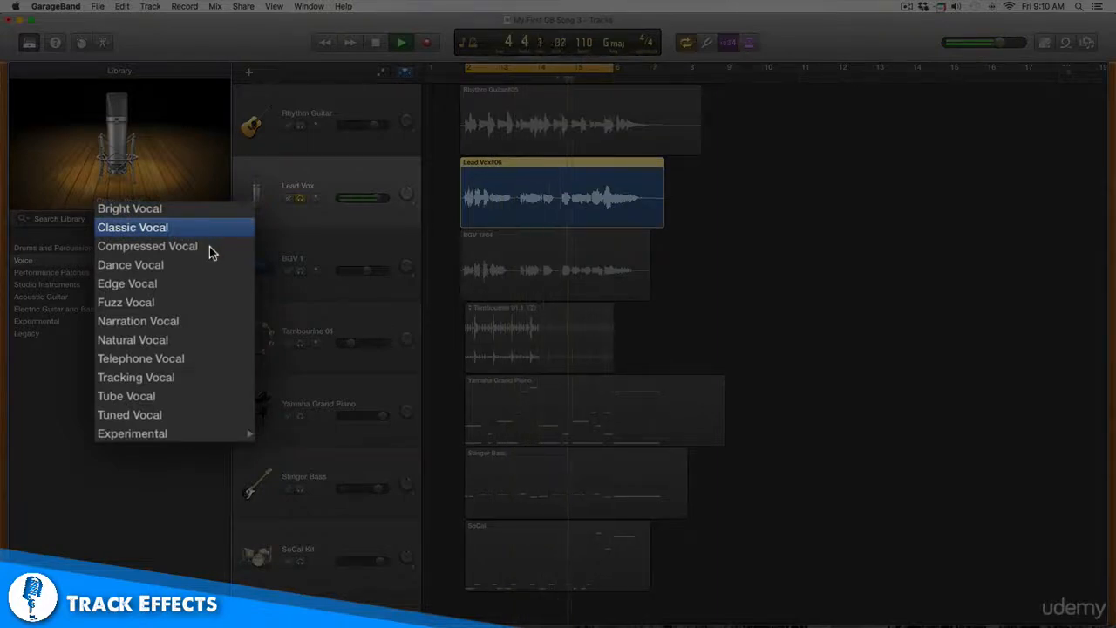
left_click(209, 246)
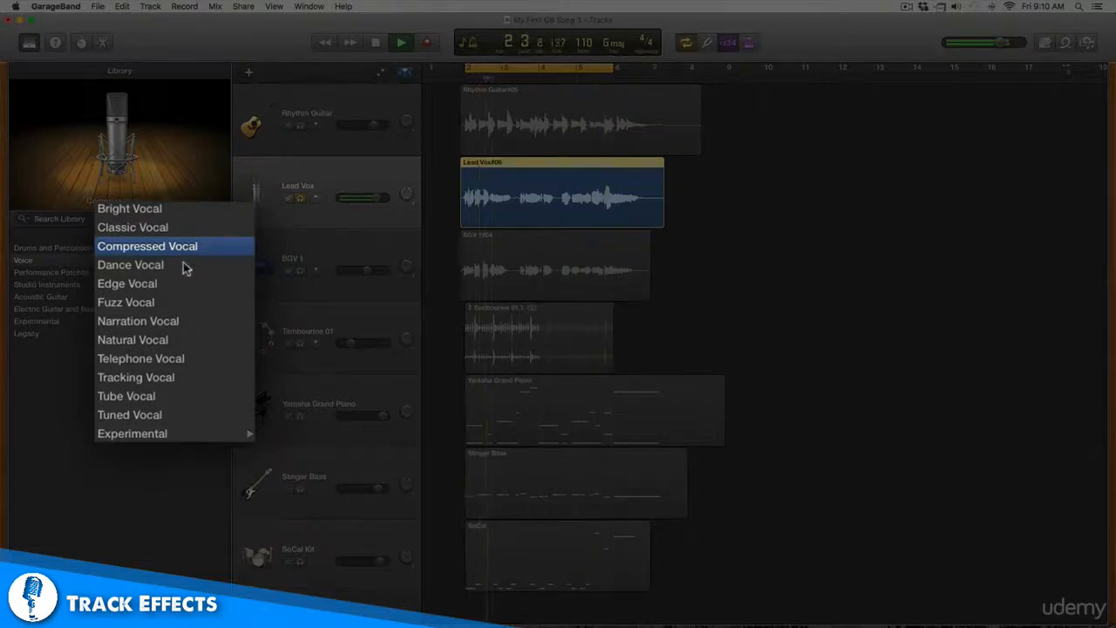
left_click(172, 266)
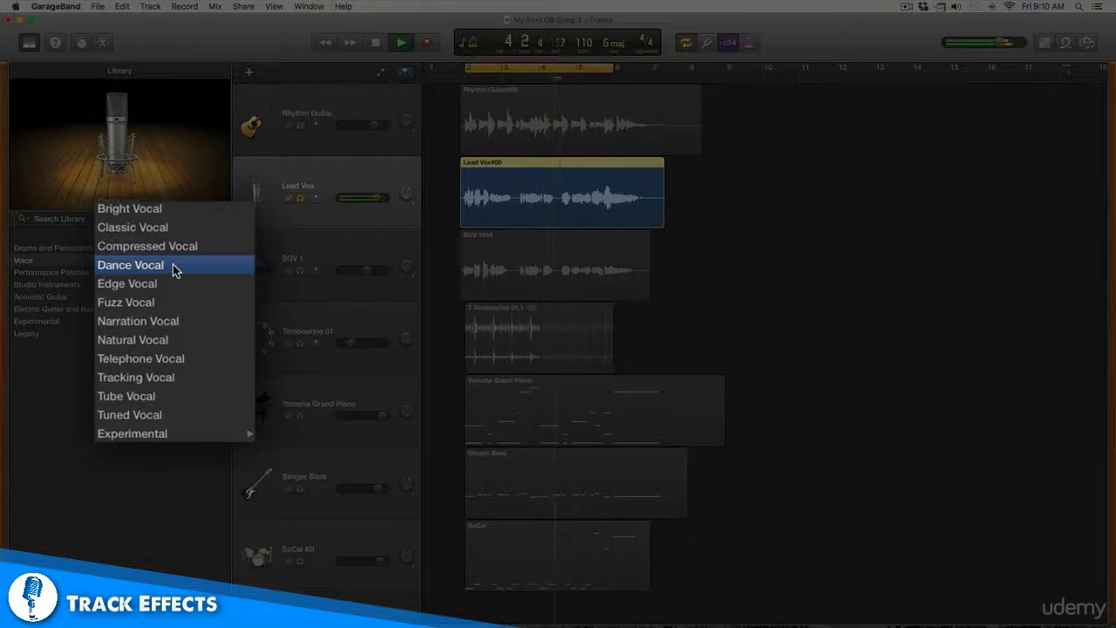
left_click(169, 359)
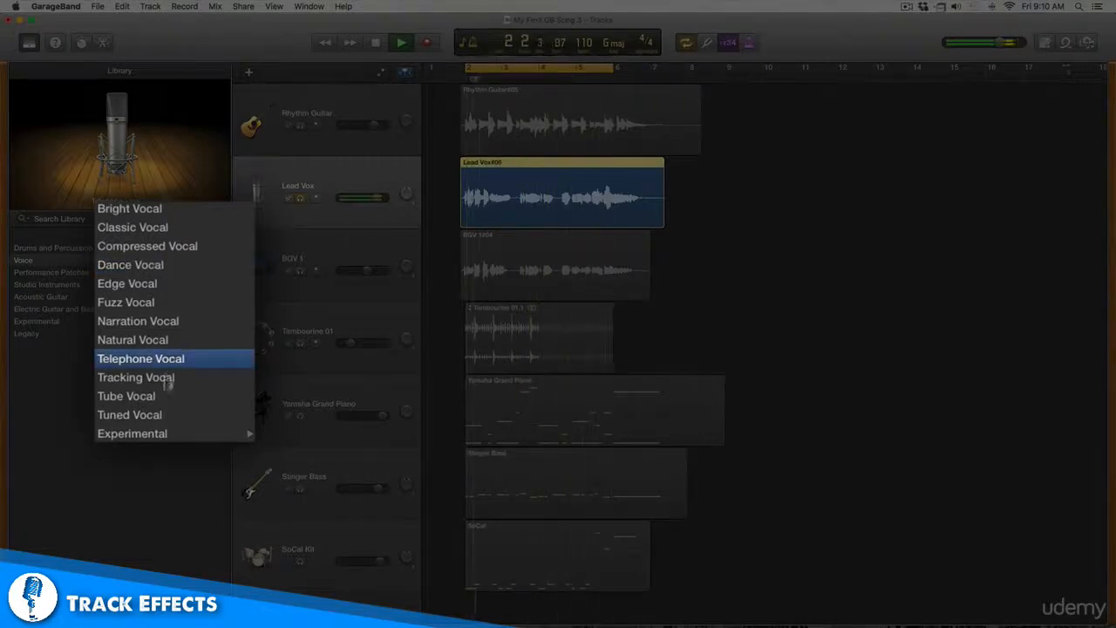
Step: Audition the Experimental voice patches Megaphone Vocal, Helium Vocal and Robot Vocal on the Lead Vox track
left_click(155, 436)
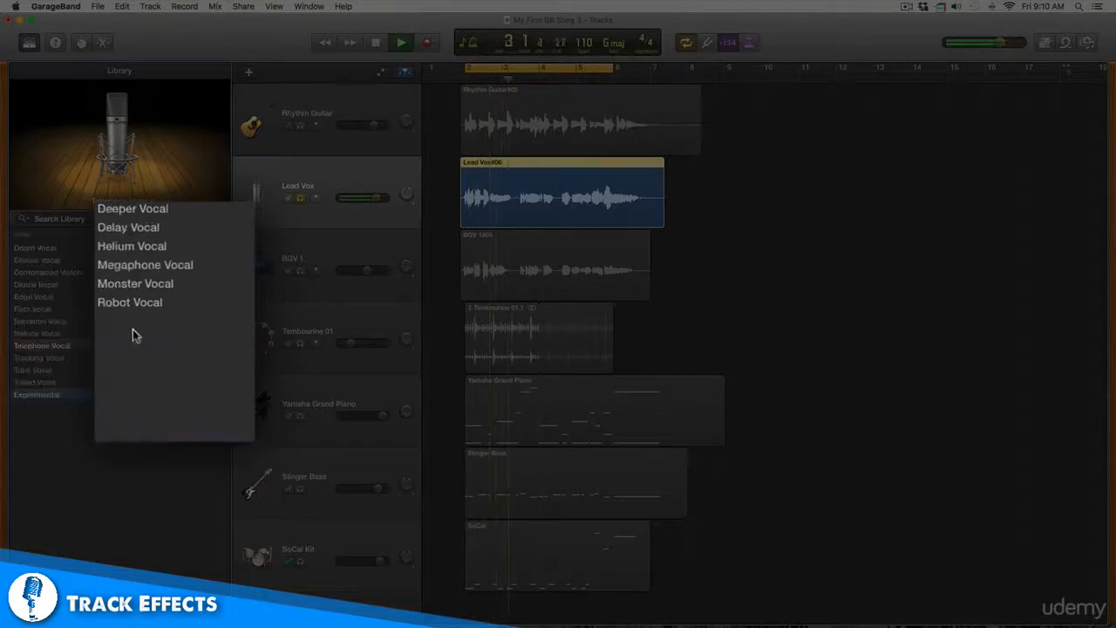
left_click(136, 266)
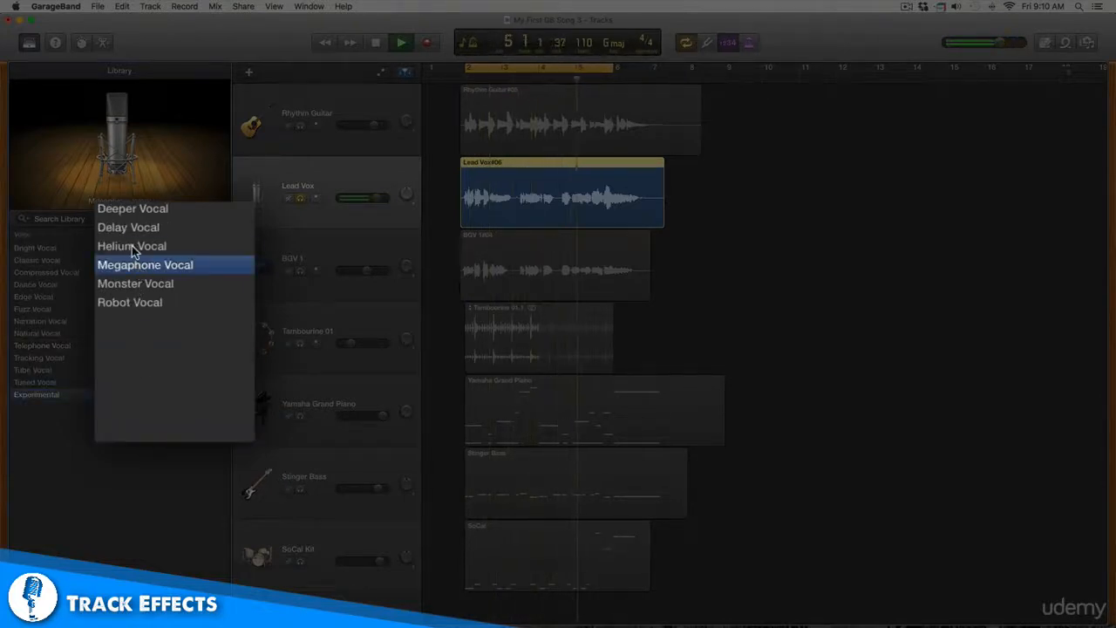
left_click(132, 246)
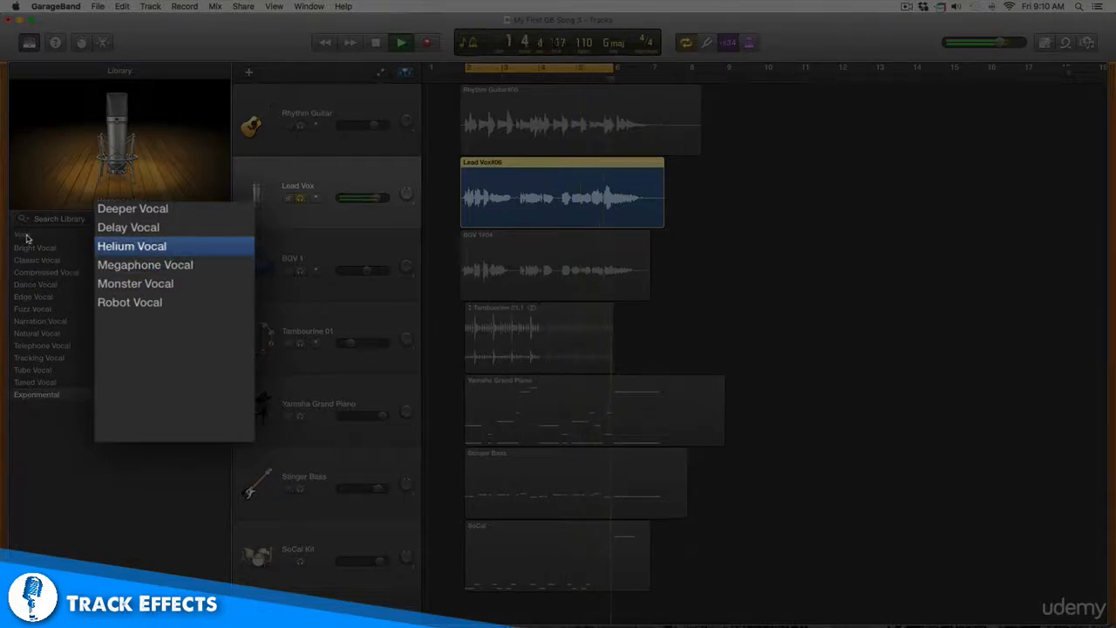
left_click(126, 303)
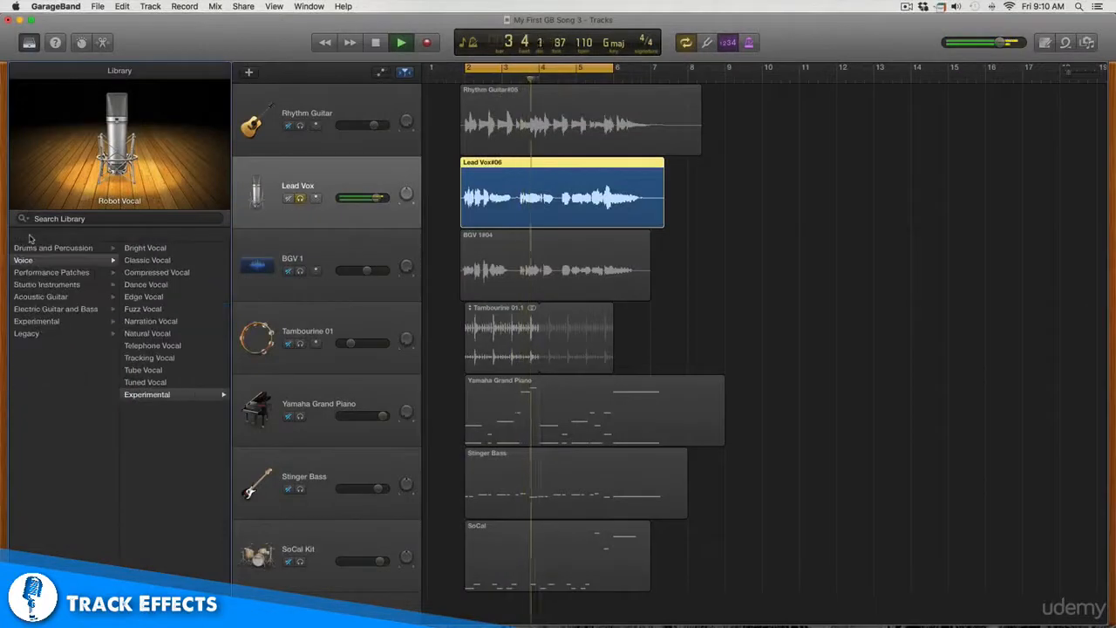
Step: Try Natural Vocal on the Lead Vox track, settle on the Tracking Vocal patch, and unsolo the track
left_click(155, 335)
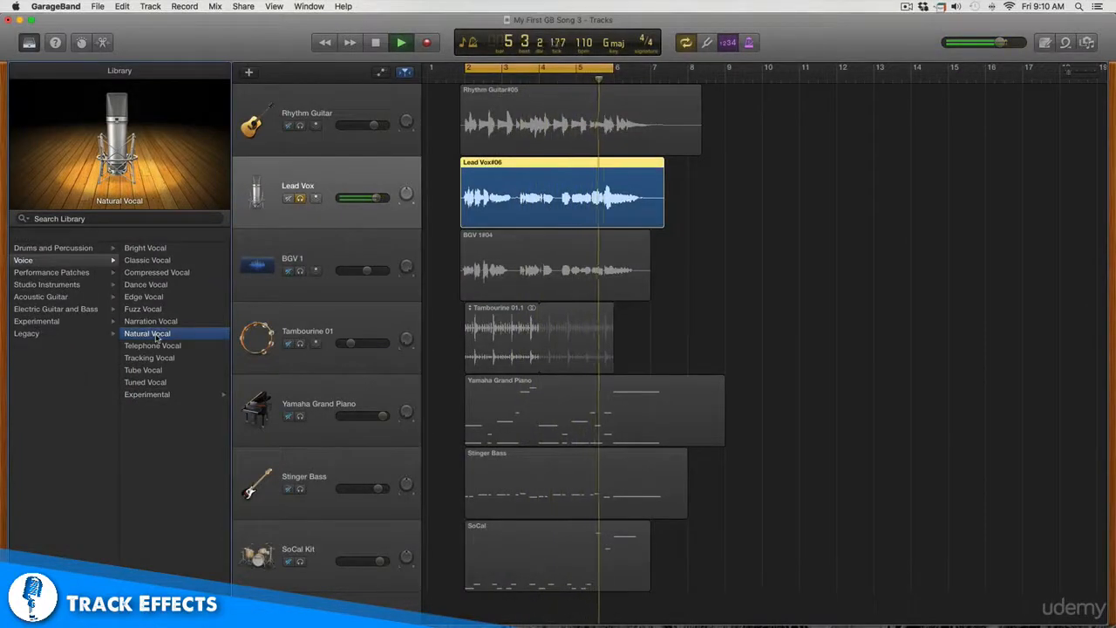
left_click(157, 358)
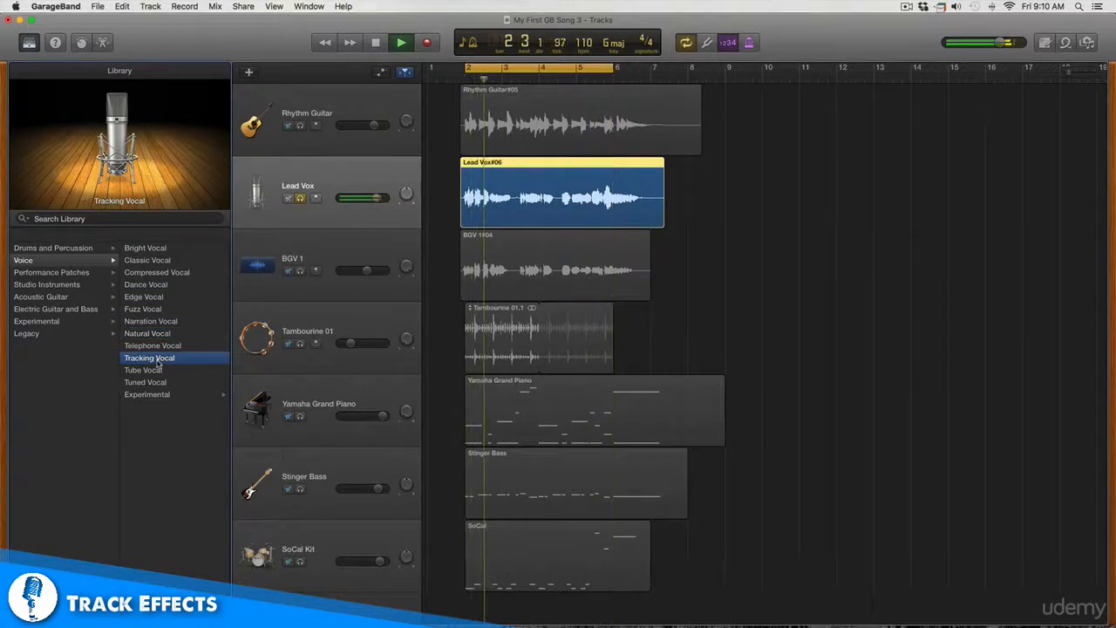
left_click(300, 198)
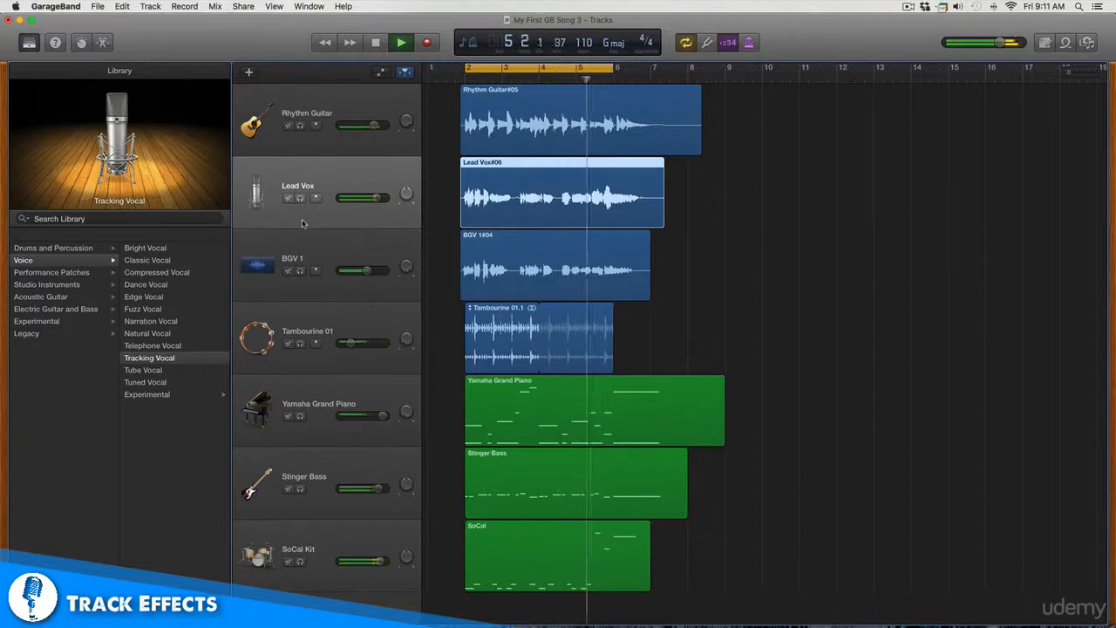
Step: Apply the Tracking Vocal patch from the Voice category to the BGV 1 track
left_click(311, 250)
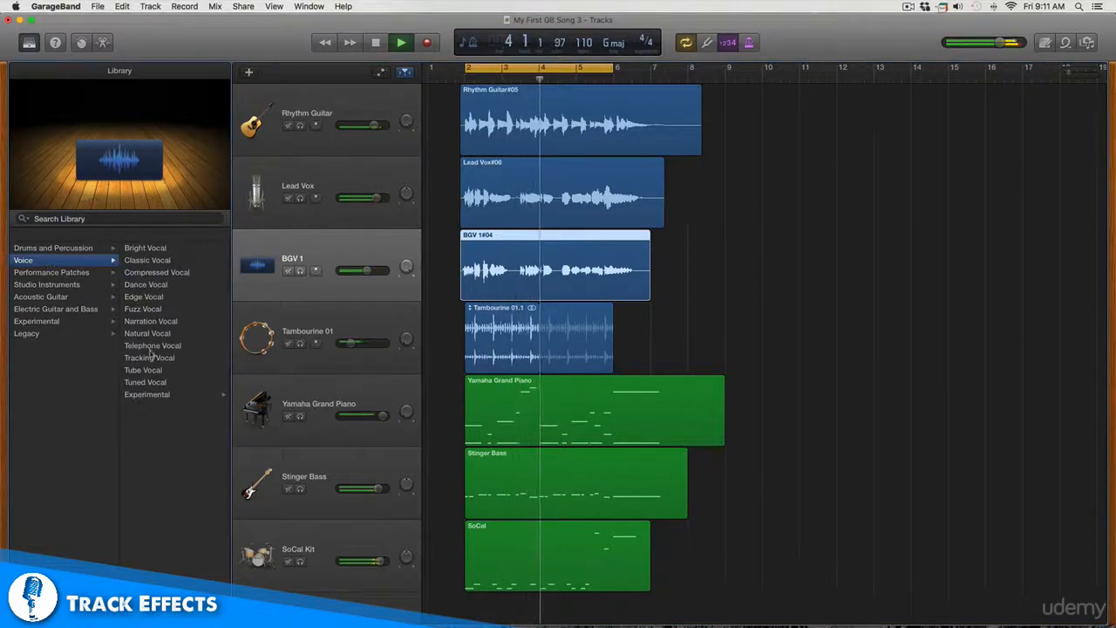
left_click(150, 356)
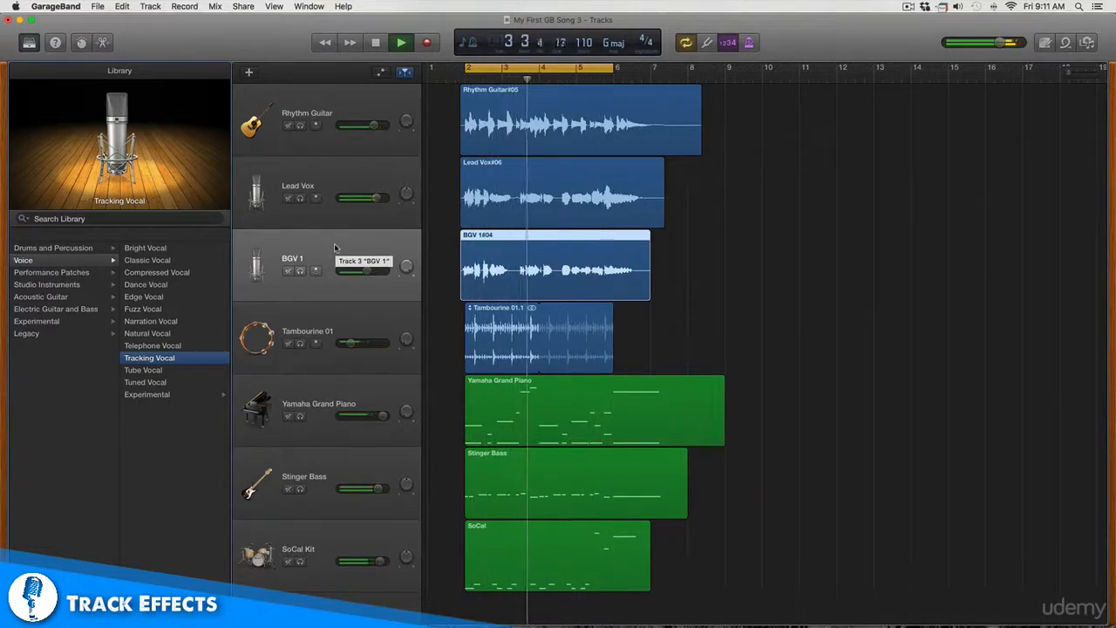
key("c")
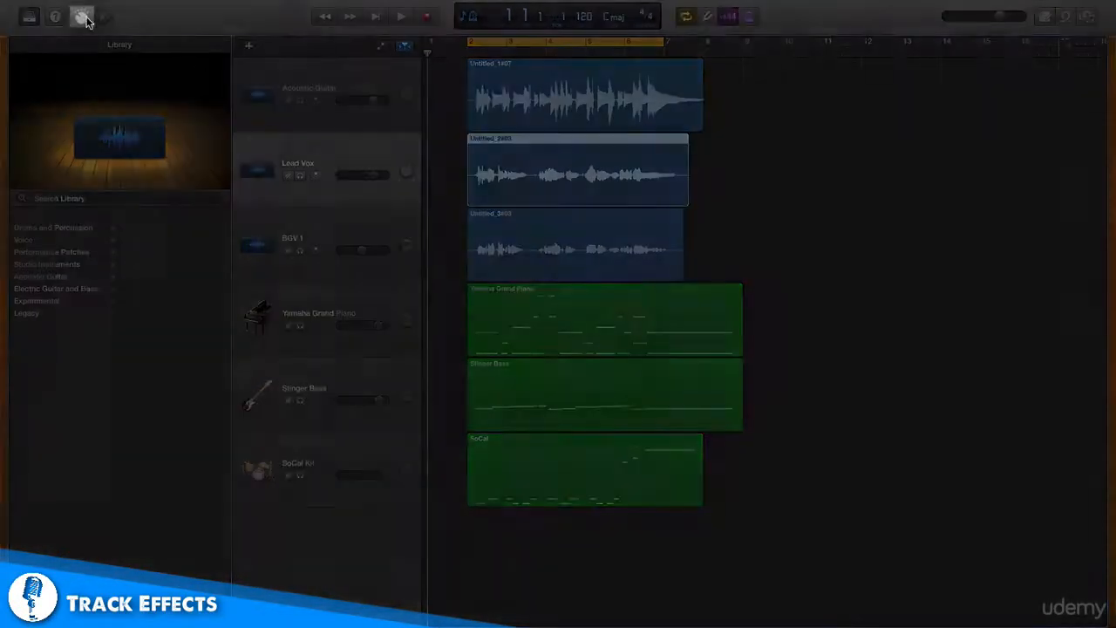
Step: Show the Lead Vox track's Smart Controls and move the Channel EQ plug-in ahead of the Compressor
left_click(81, 16)
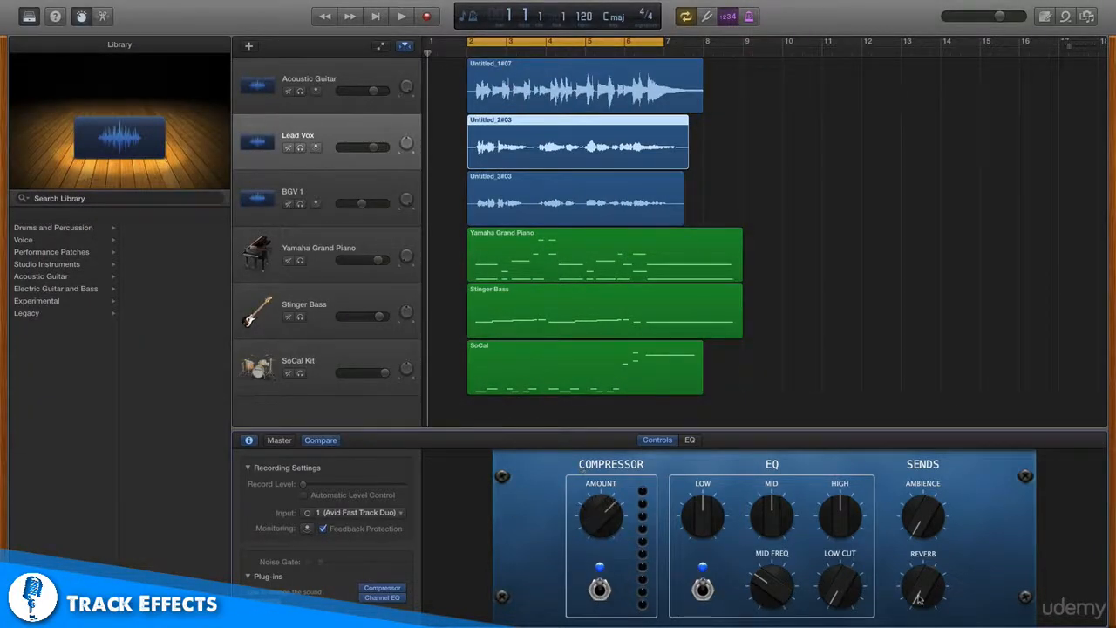
left_click(691, 441)
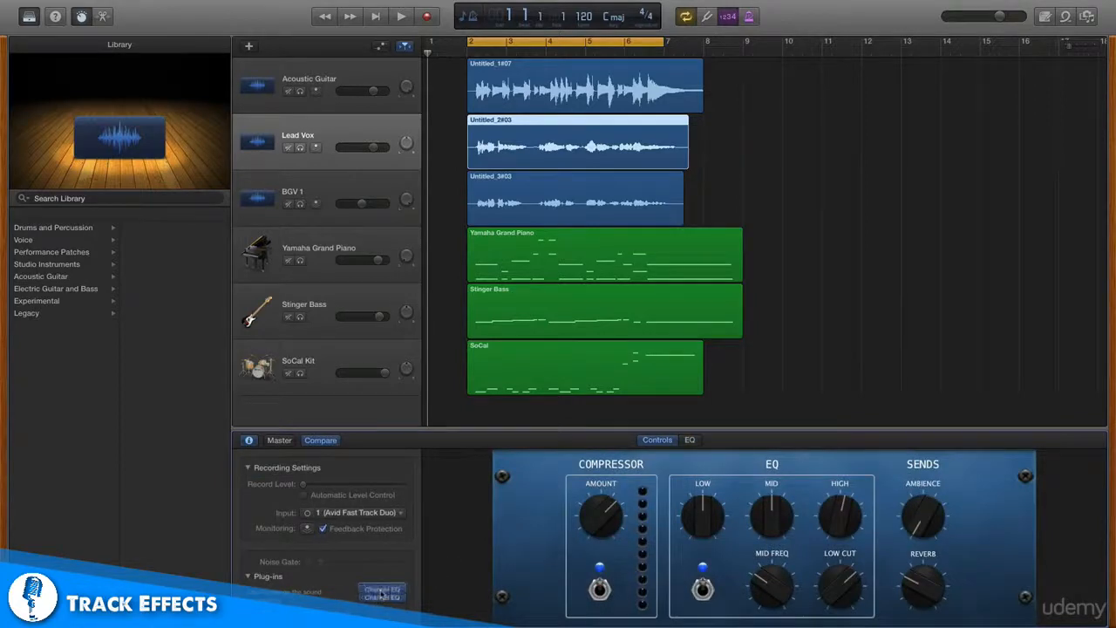
mouse_move(382, 591)
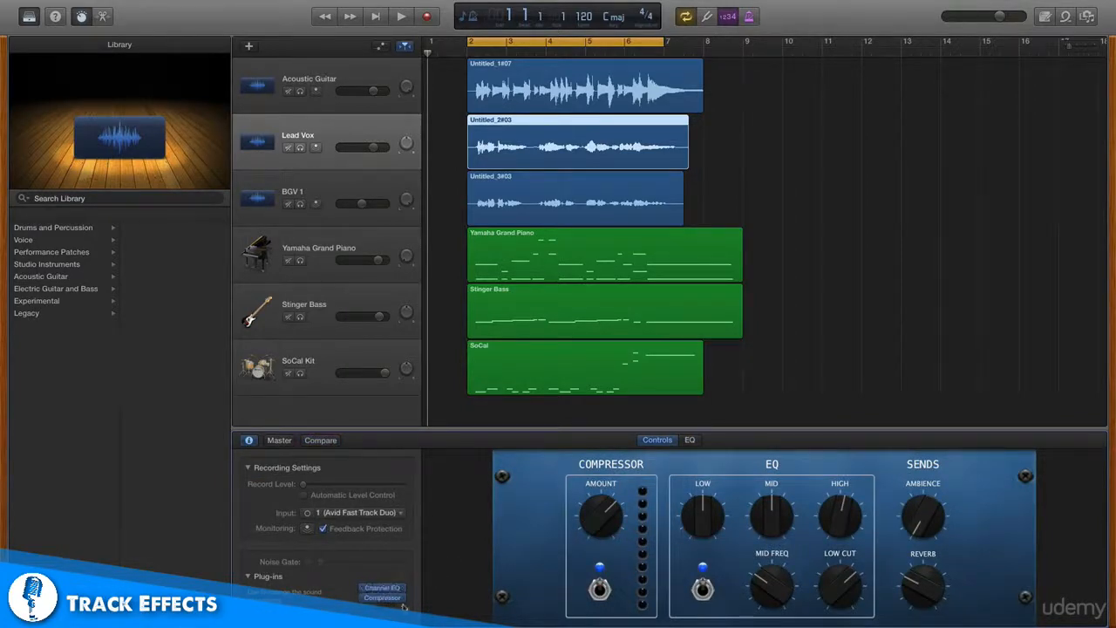
Step: Add the Echo plug-in from the Delay category below the Compressor on the Lead Vox track and check its Time options
left_click(402, 609)
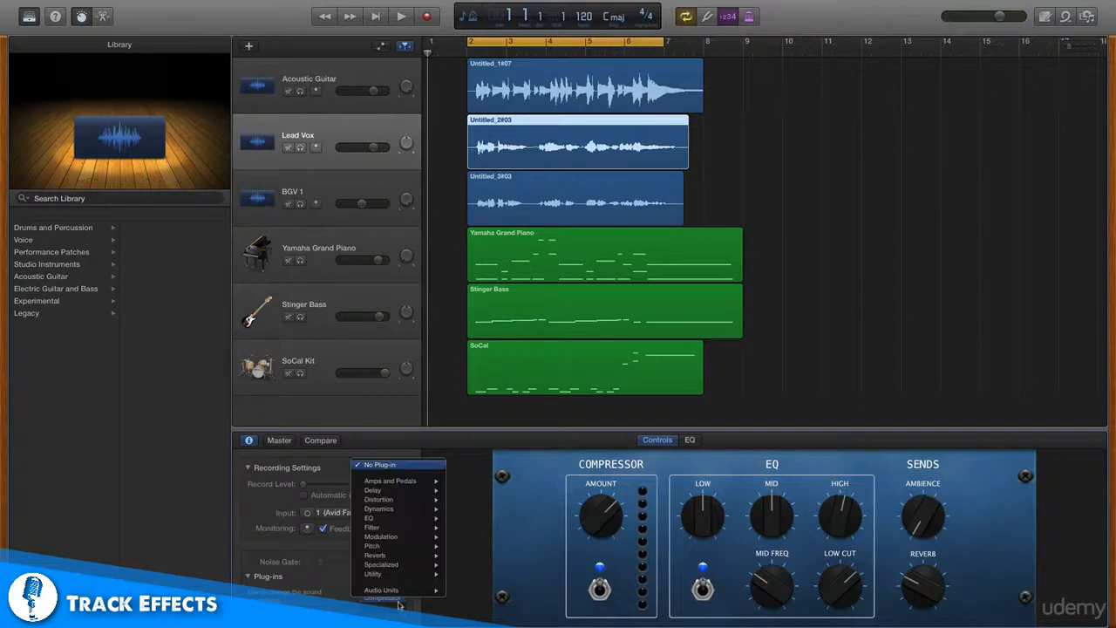
mouse_move(416, 493)
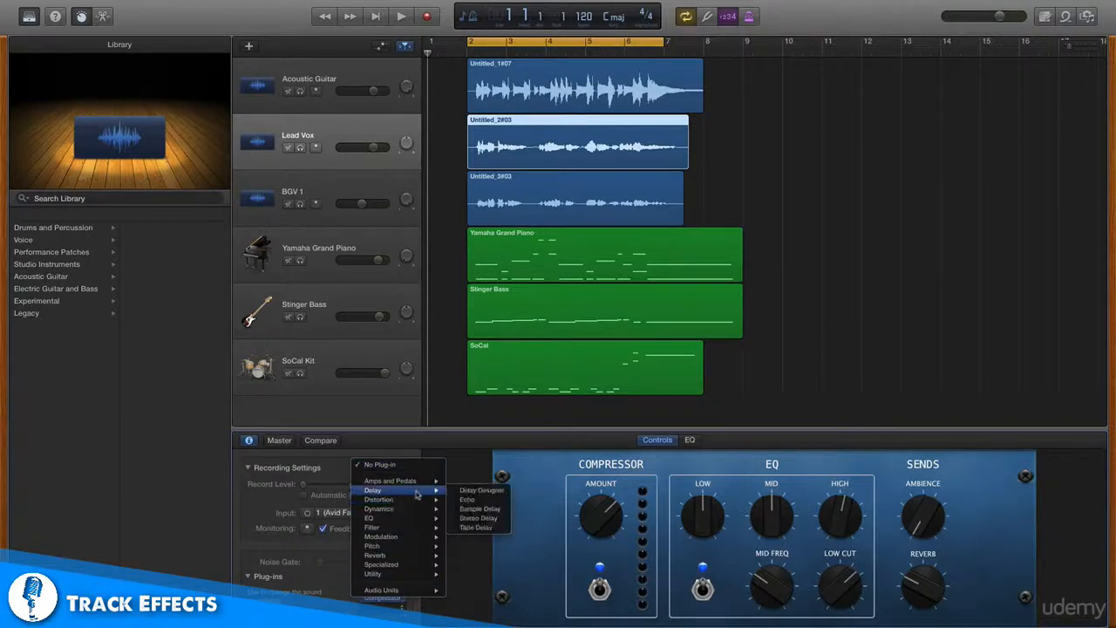
left_click(464, 499)
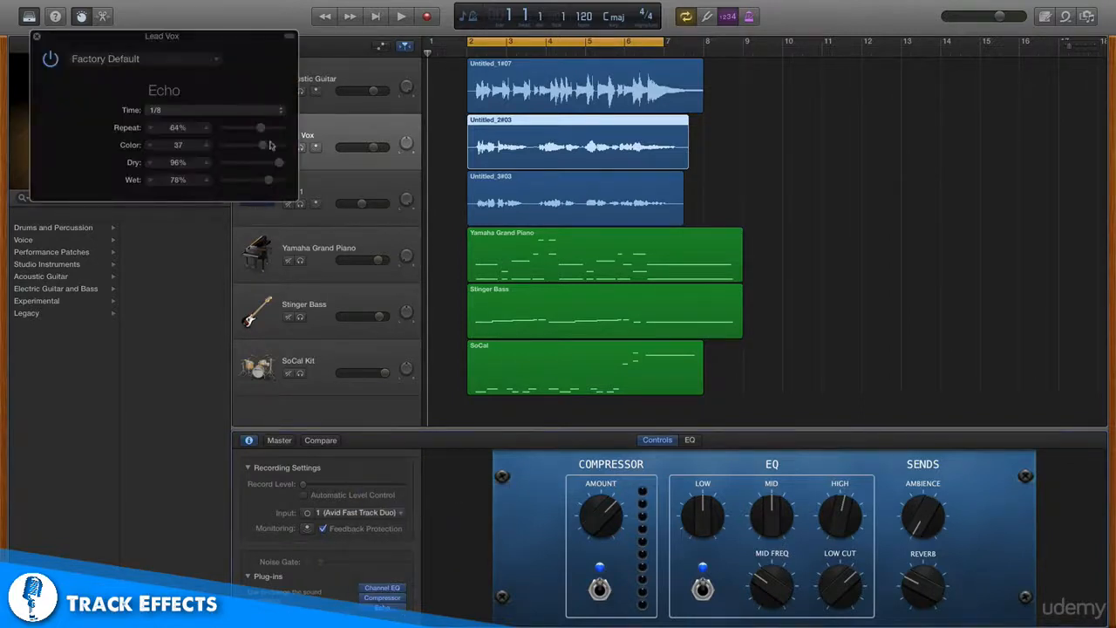
left_click(251, 114)
left_click(251, 114)
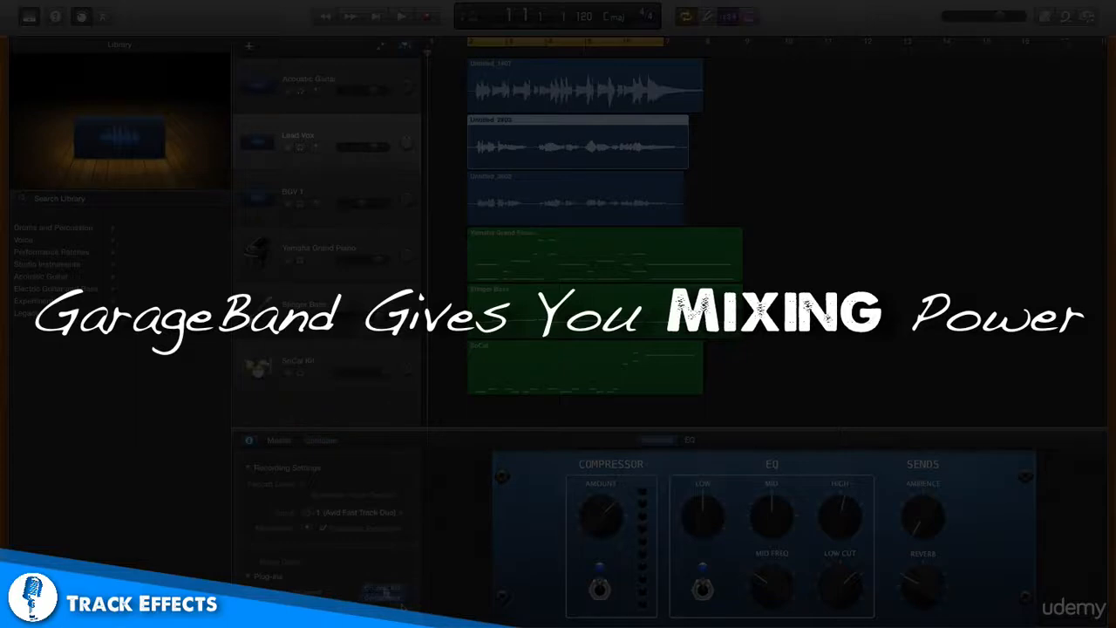
Step: View the Compressor plug-in's settings on the Lead Vox track, close them, and open the empty plug-in slot below it
left_click(384, 590)
left_click(387, 595)
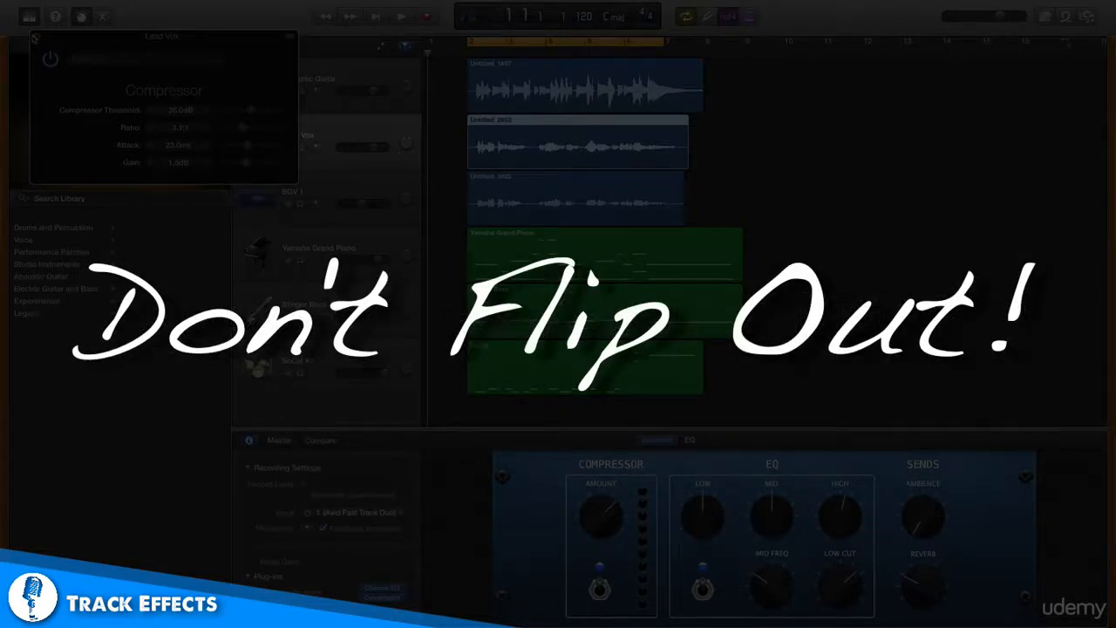
left_click(35, 39)
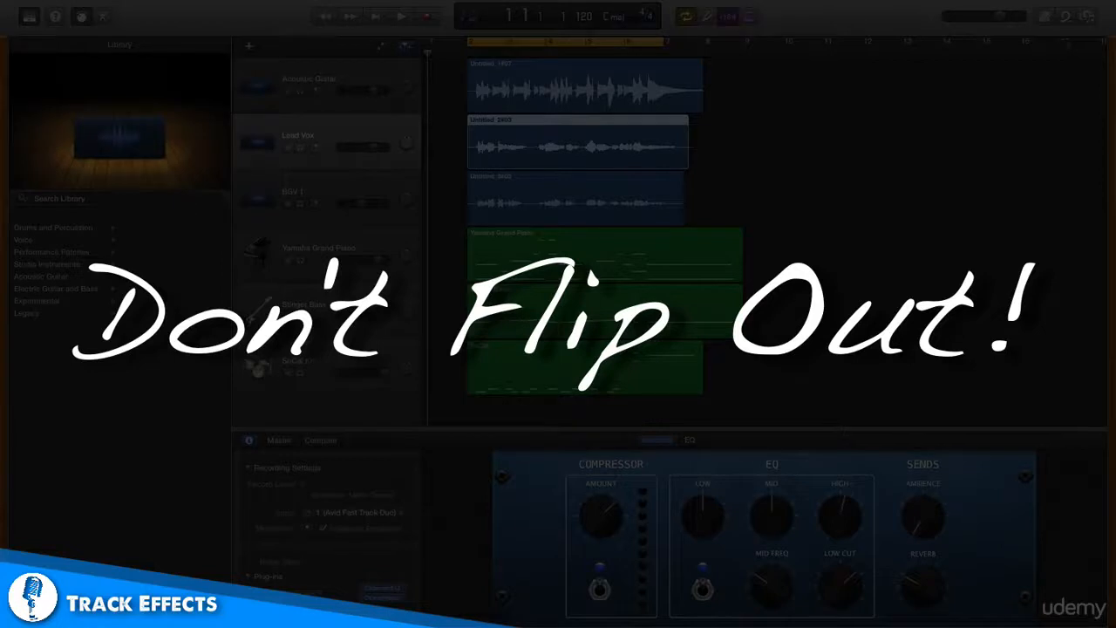
left_click(400, 604)
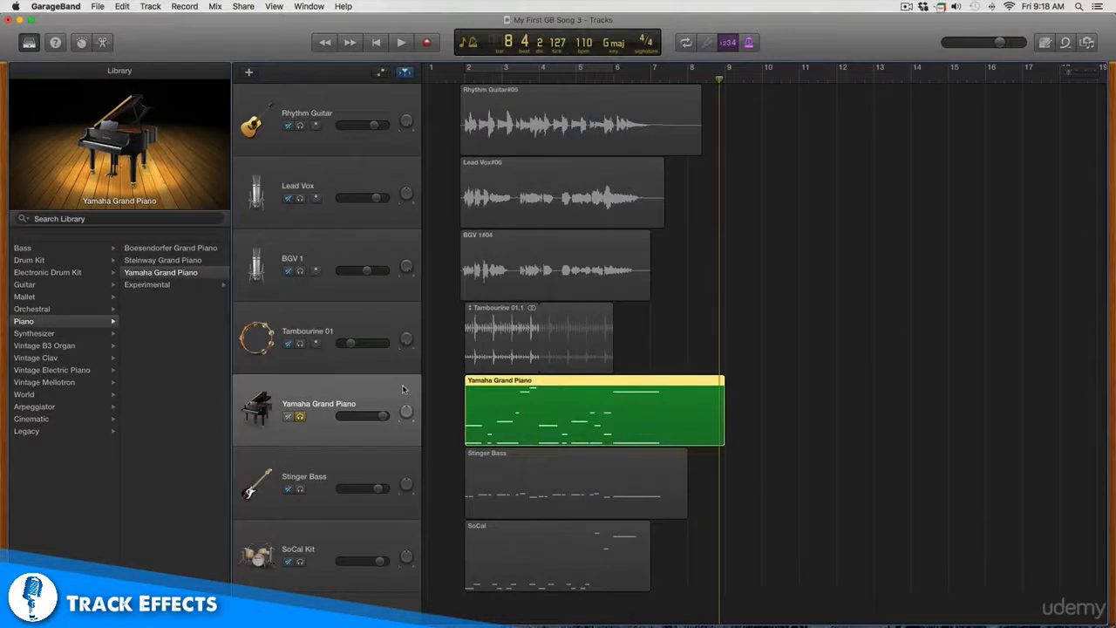
Step: With the soloed Yamaha Grand Piano track playing in a cycle, turn up Reverb in its Smart Controls, and unsolo the track
key("c")
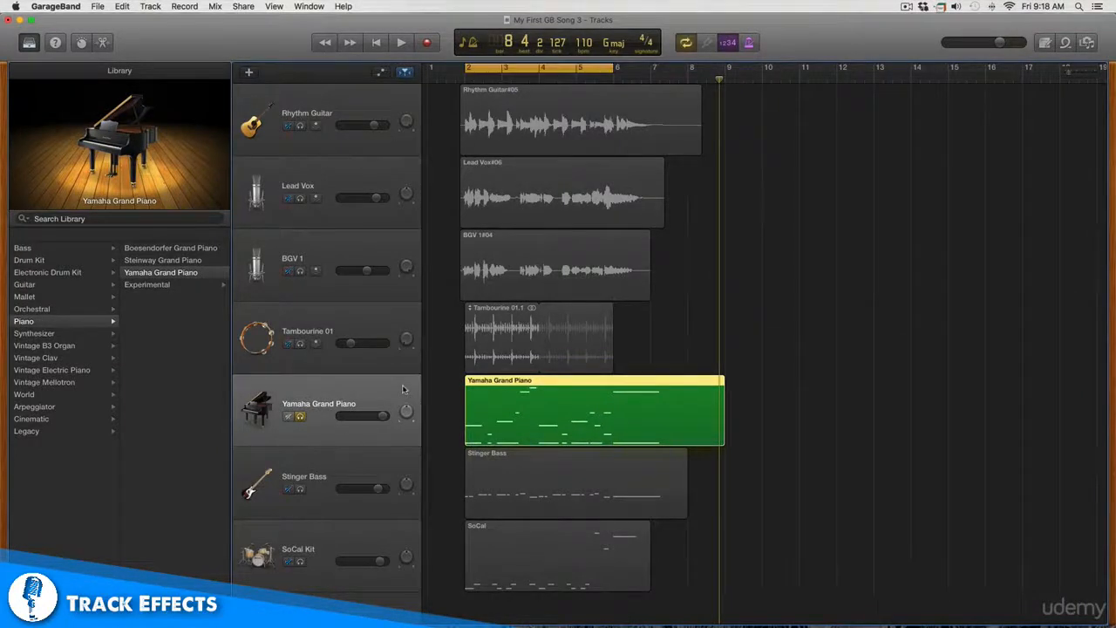
key("space")
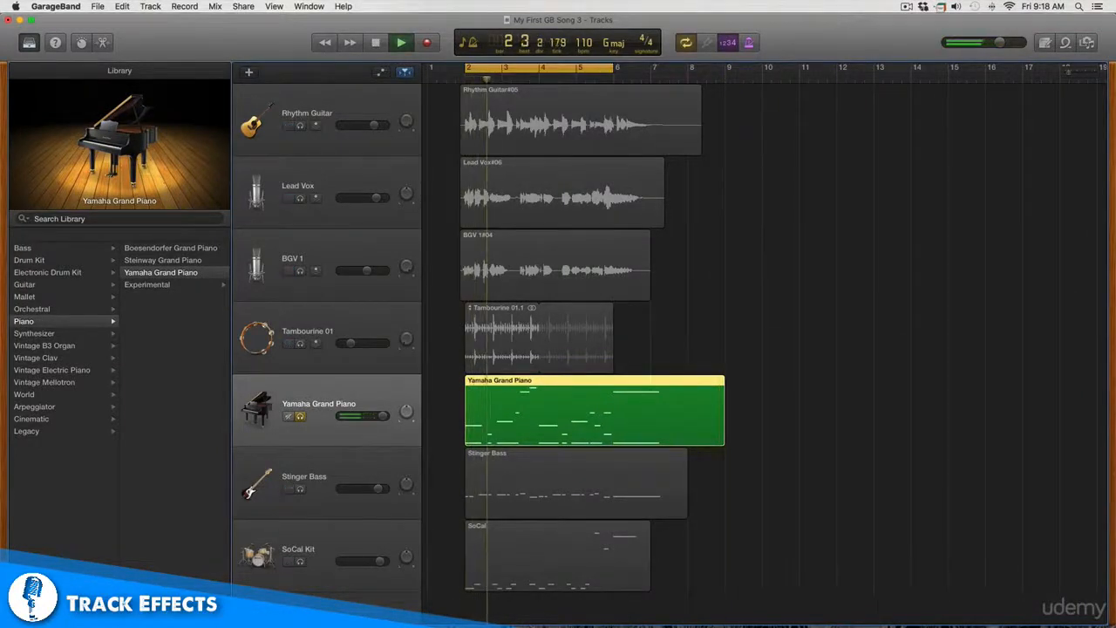
key("b")
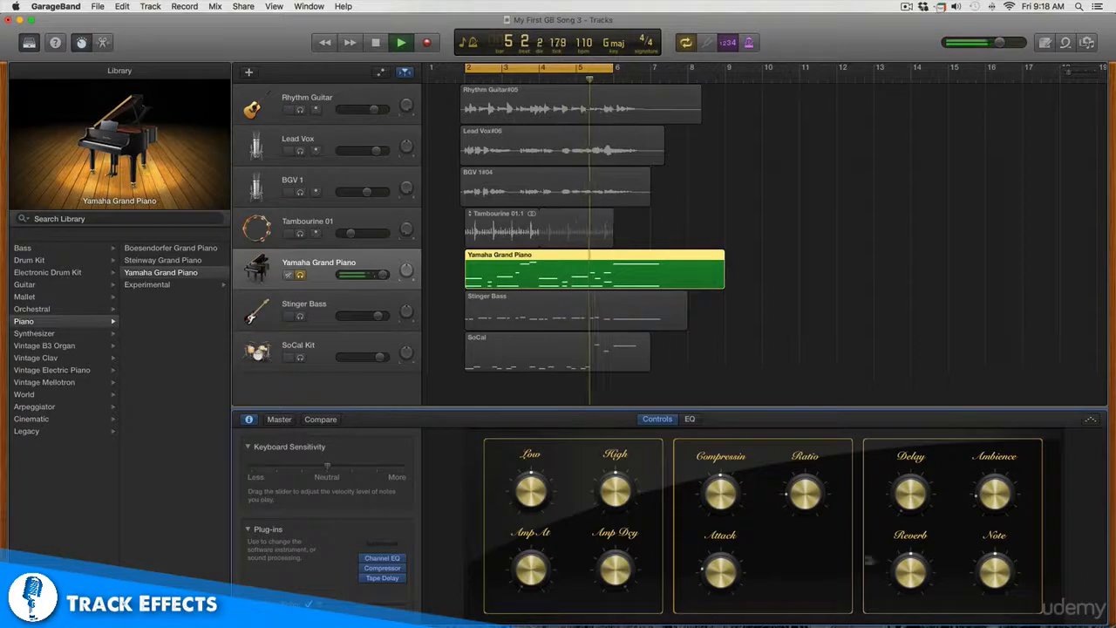
left_click_drag(913, 573, 902, 525)
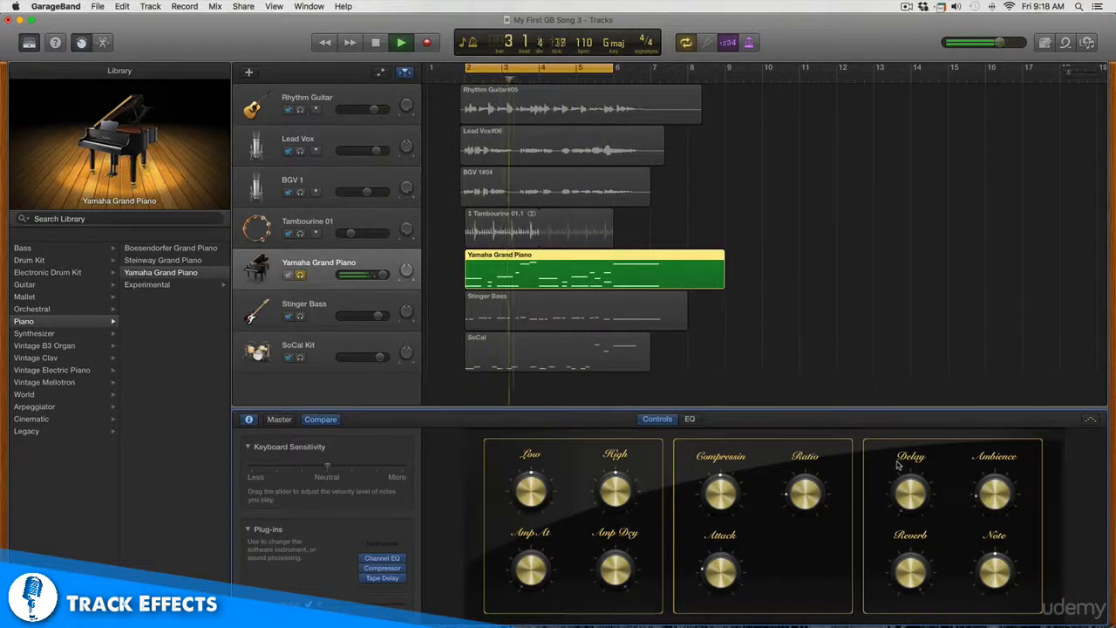
key("s")
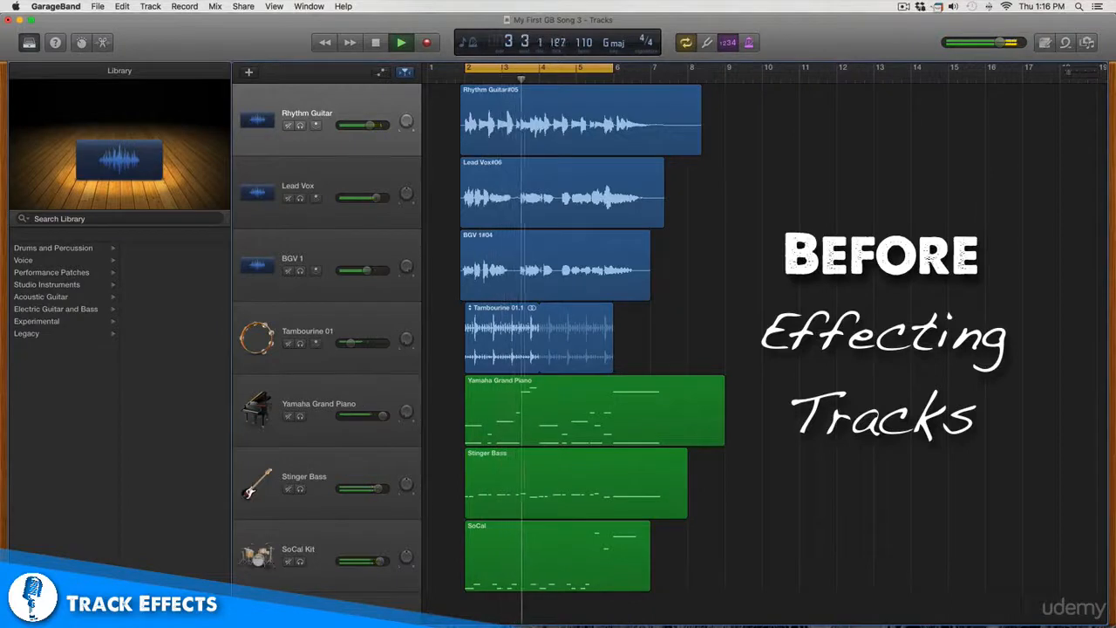
Step: Turn off the cycle area while the full song is playing
key("c")
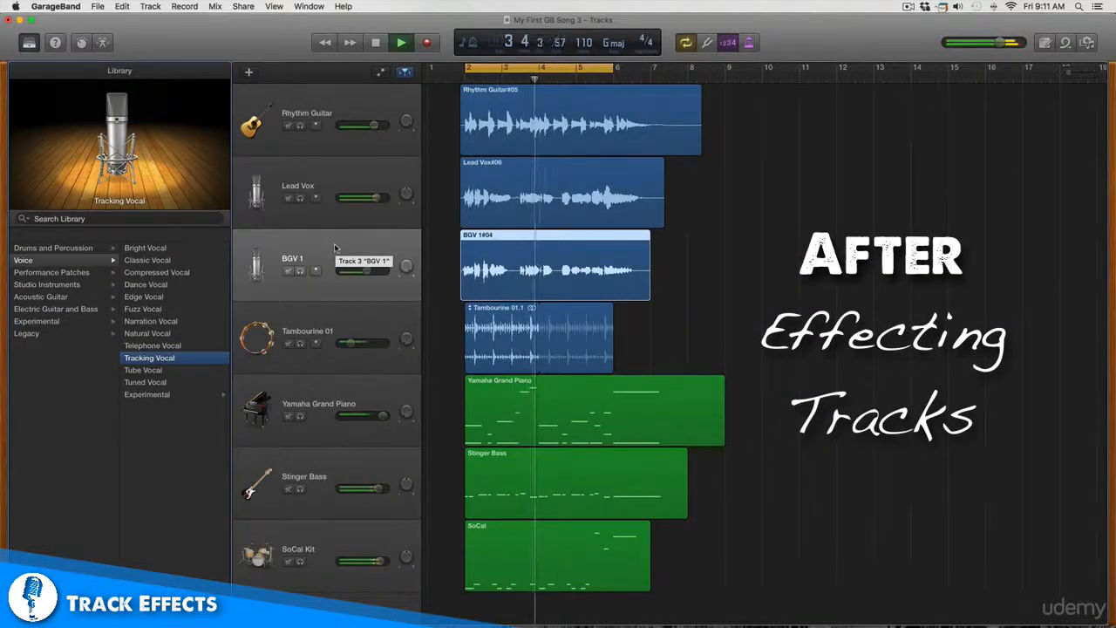
key("c")
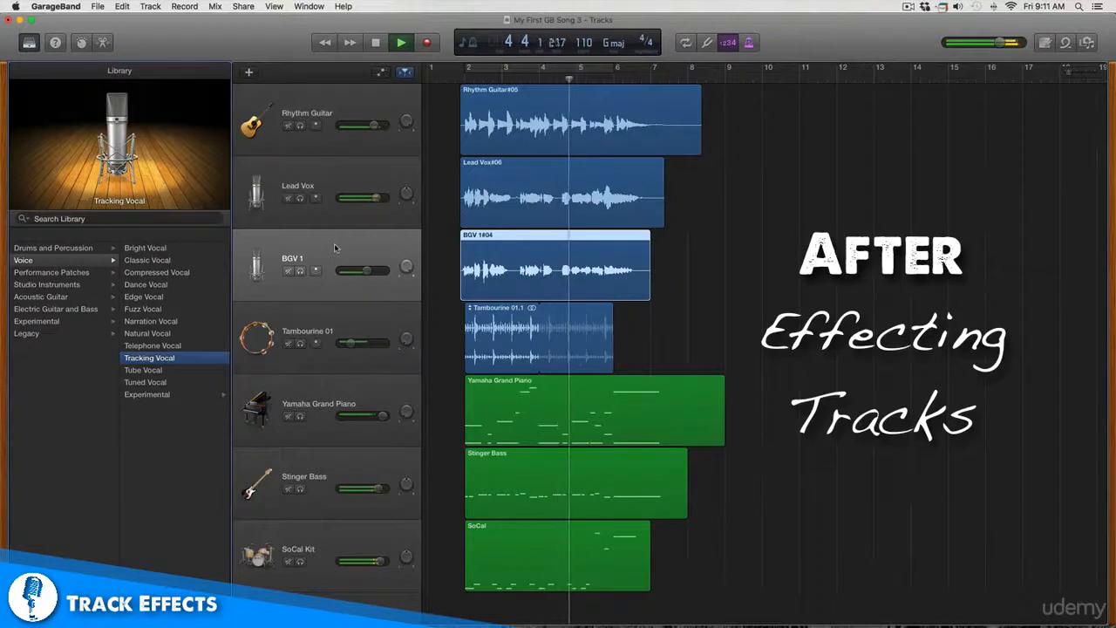